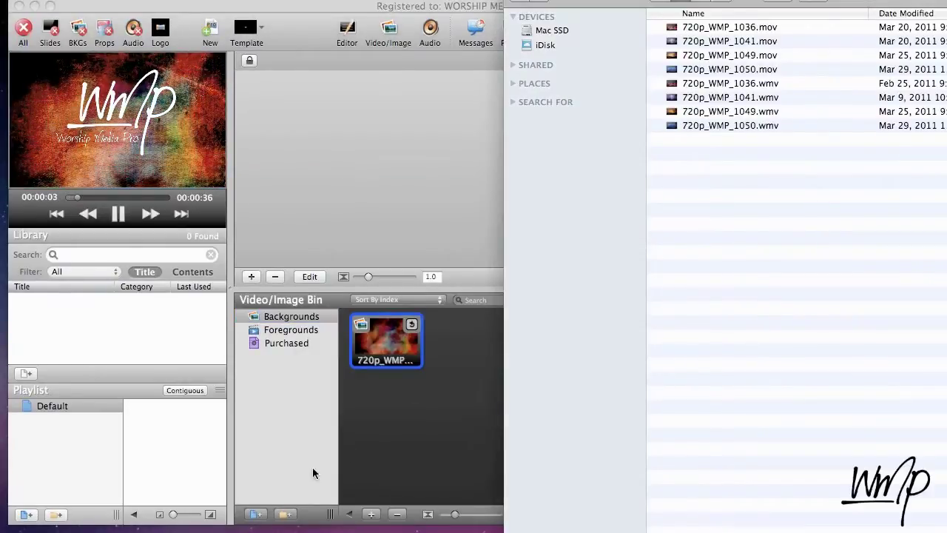
Bring the ProPresenter window to the front and toggle the Video/Image Bin off and on
left_click(313, 467)
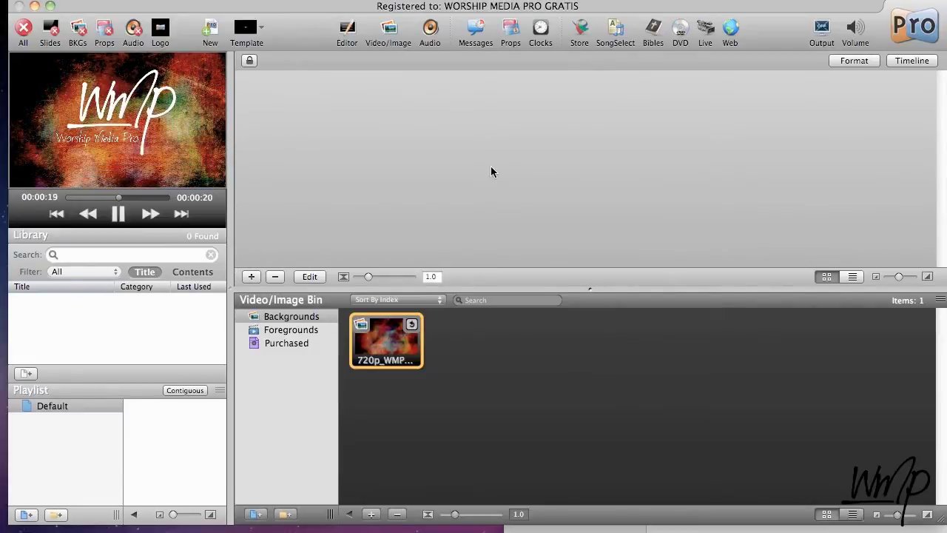
left_click(405, 43)
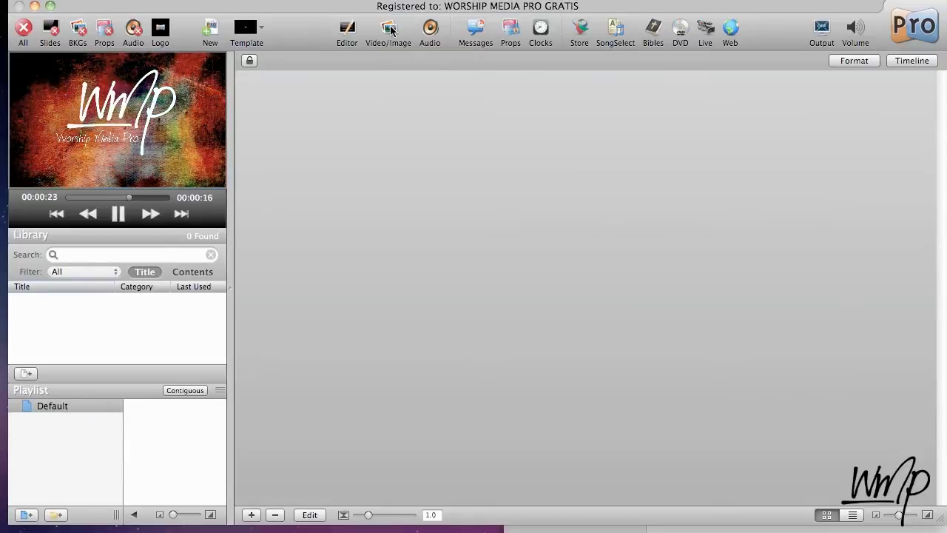
left_click(390, 29)
left_click(390, 30)
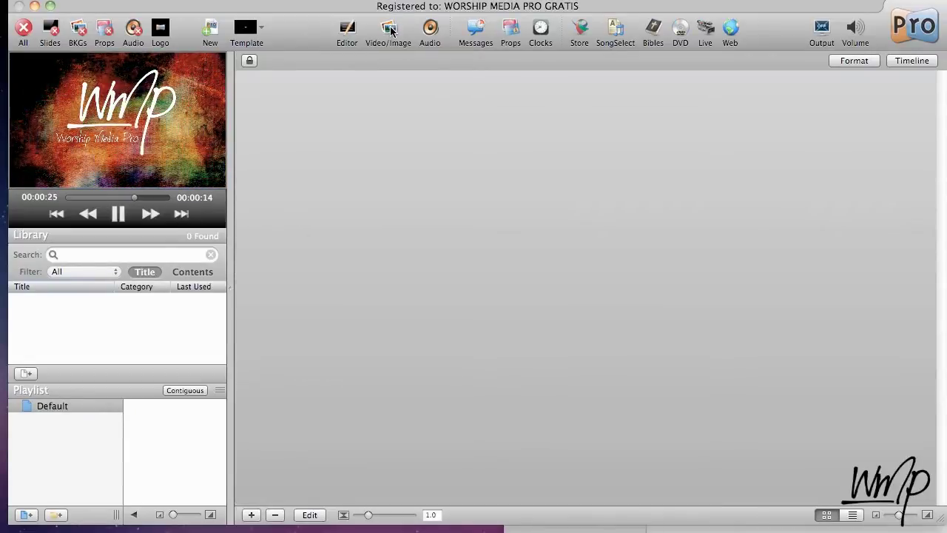
left_click(390, 30)
Open and close the Audio, Messages, Clocks and Props panels, then hide the media bin
left_click(432, 33)
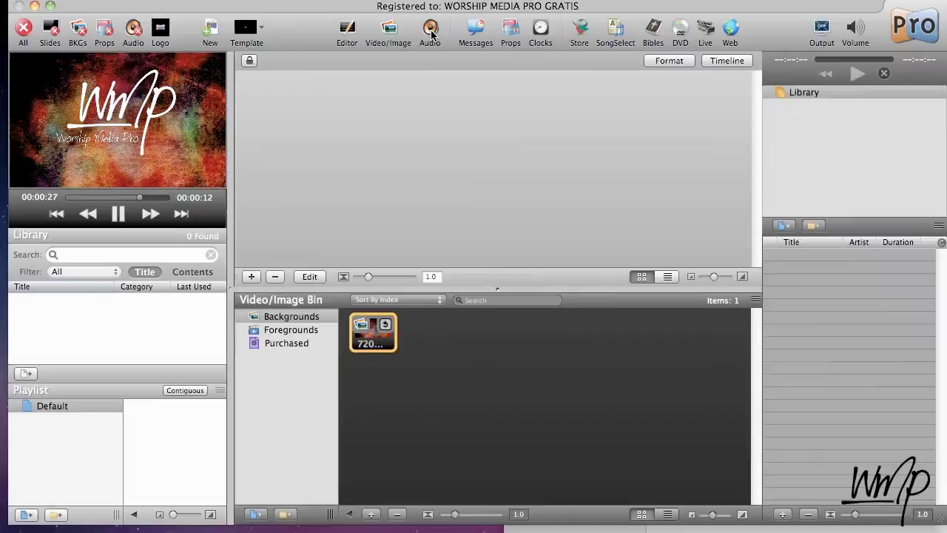
left_click(431, 33)
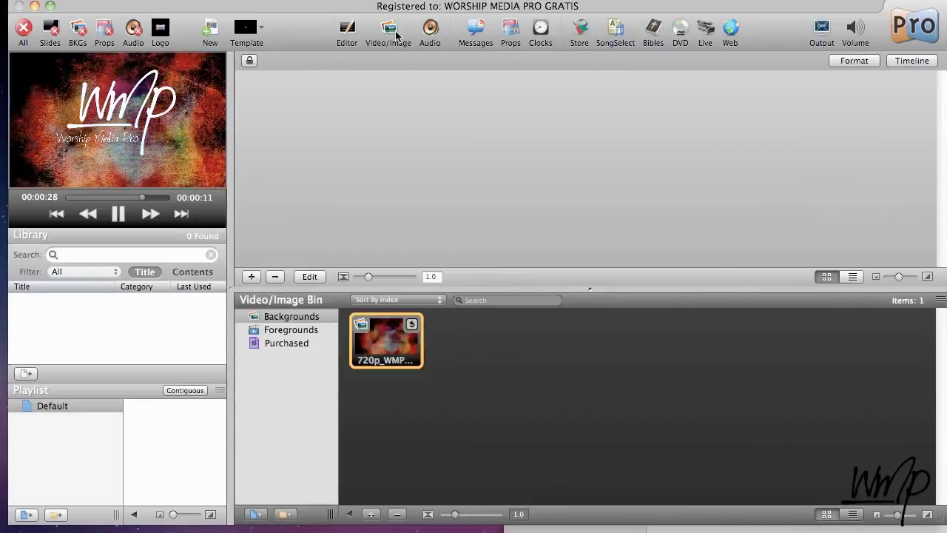
left_click(476, 29)
left_click(331, 64)
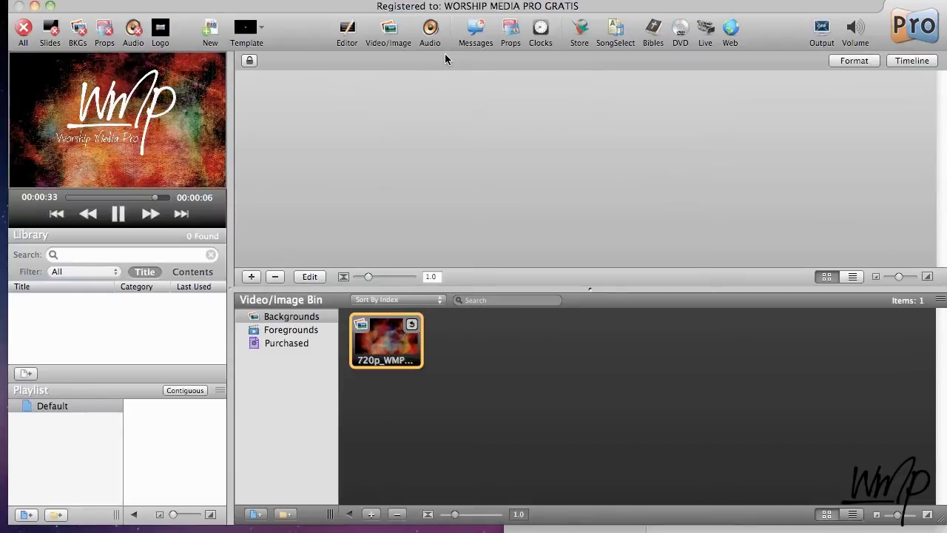
left_click(541, 30)
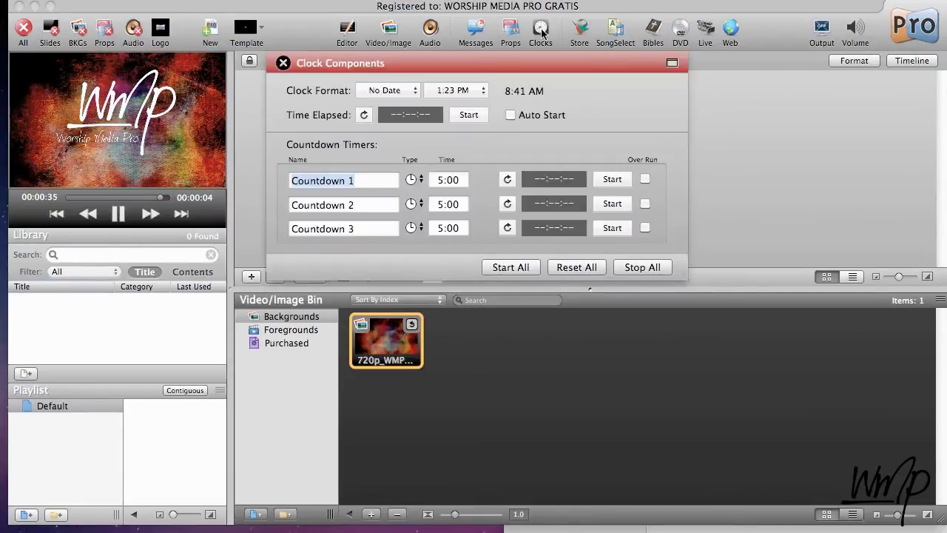
left_click(542, 30)
left_click(510, 30)
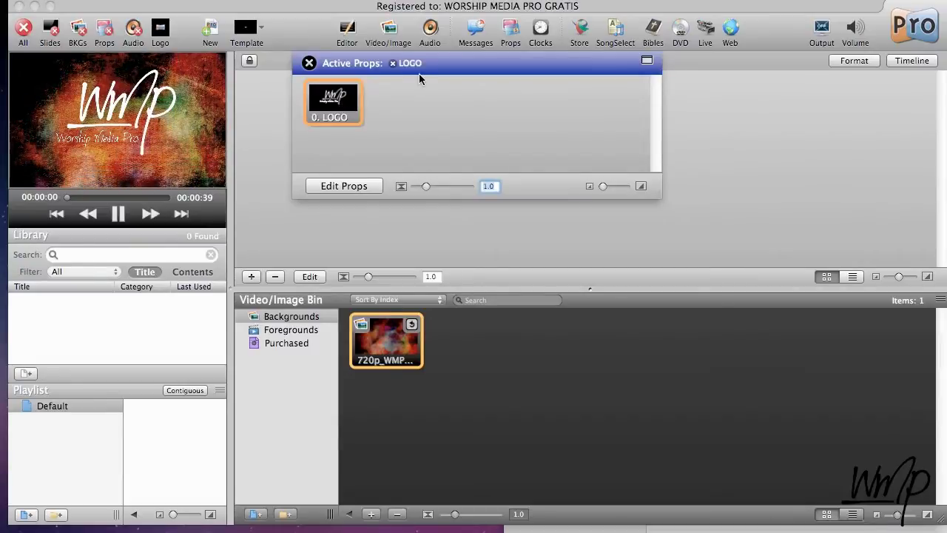
left_click(308, 63)
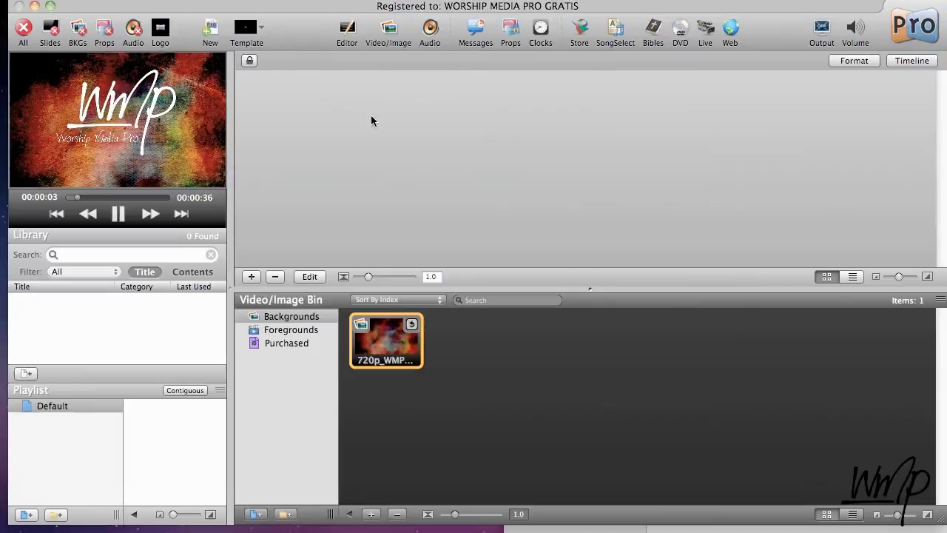
left_click(392, 36)
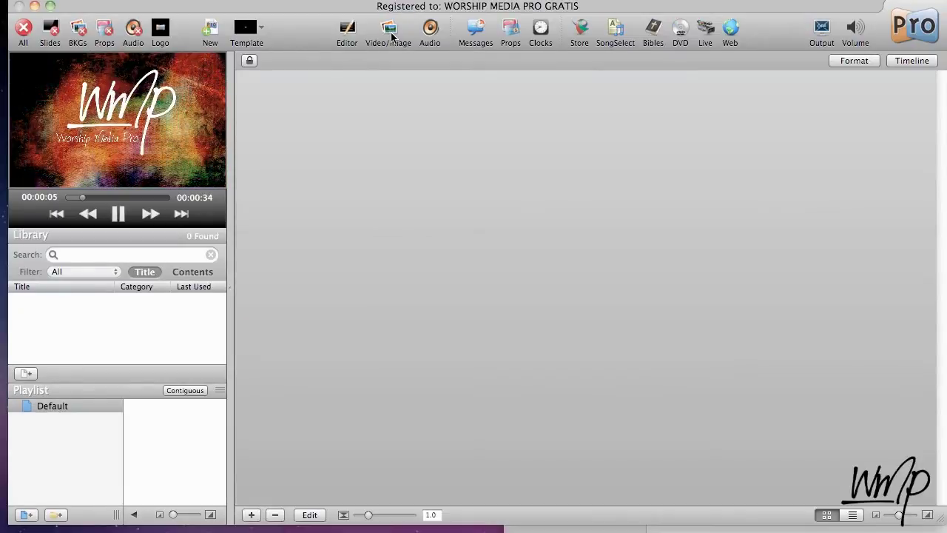
Show the Video/Image Bin, restart the 720p_WMP background clip and open its context menu
left_click(392, 35)
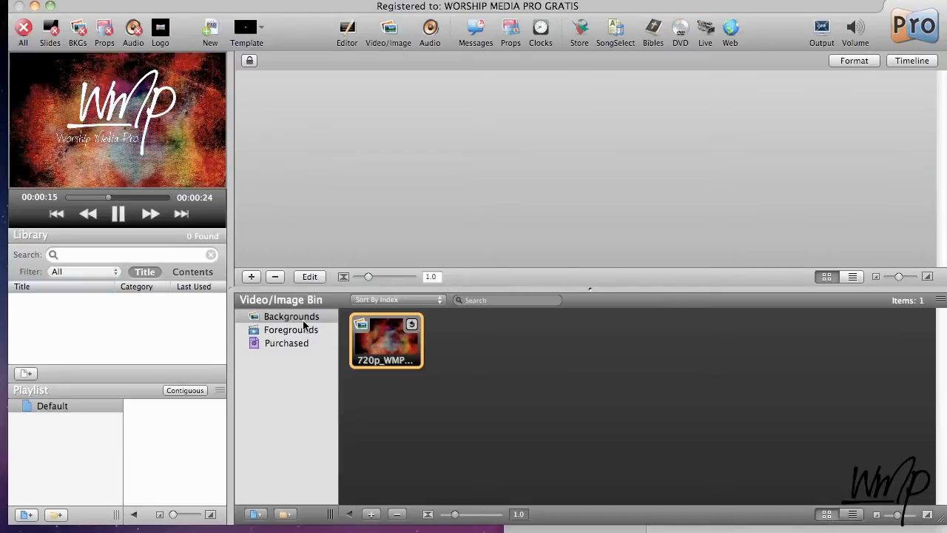
left_click(380, 338)
right_click(381, 340)
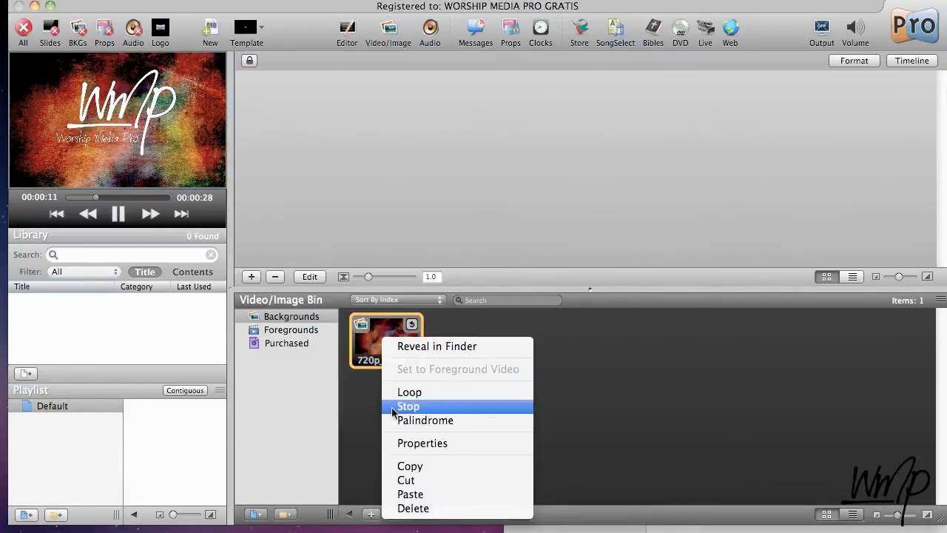
left_click(418, 444)
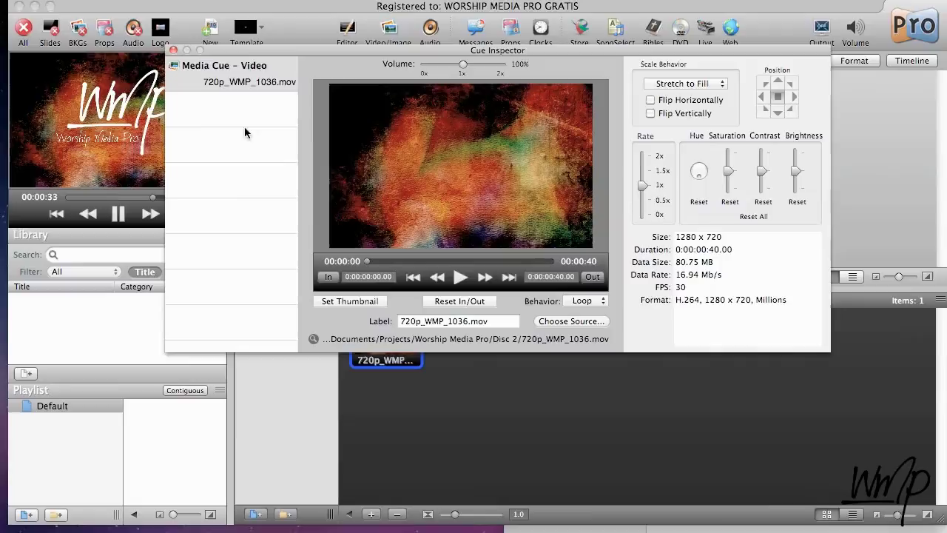
left_click(173, 51)
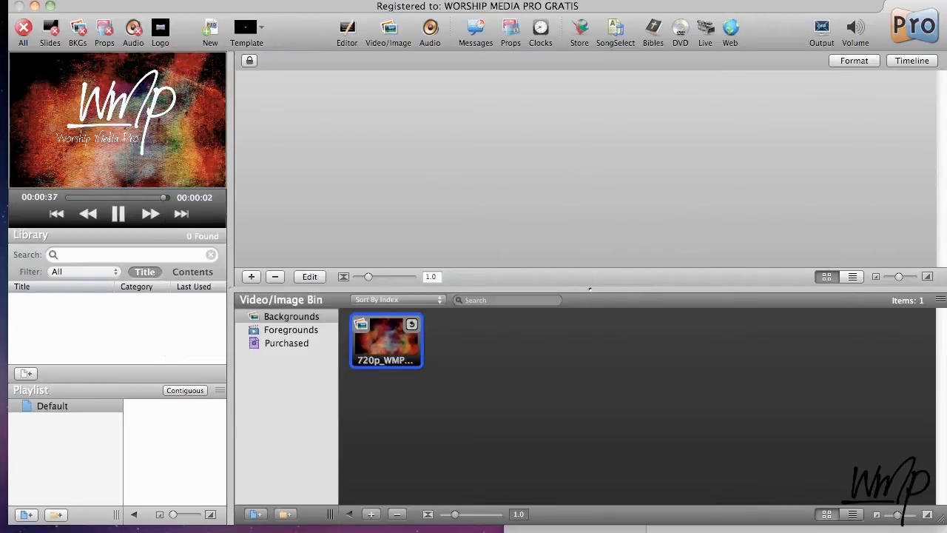
Switch to Finder and move its window so the Disc 2 folder title is visible
key("super+Tab")
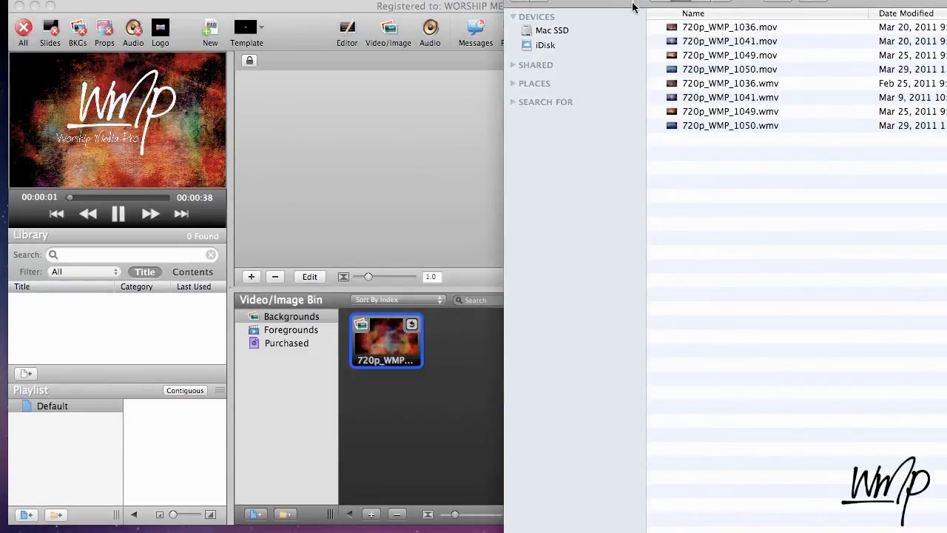
left_click_drag(633, 2, 601, 34)
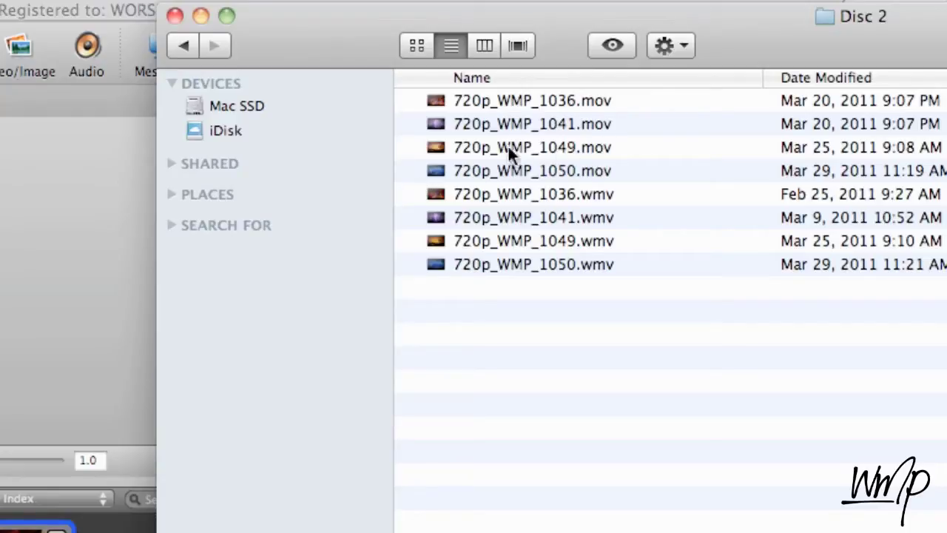
left_click(480, 133)
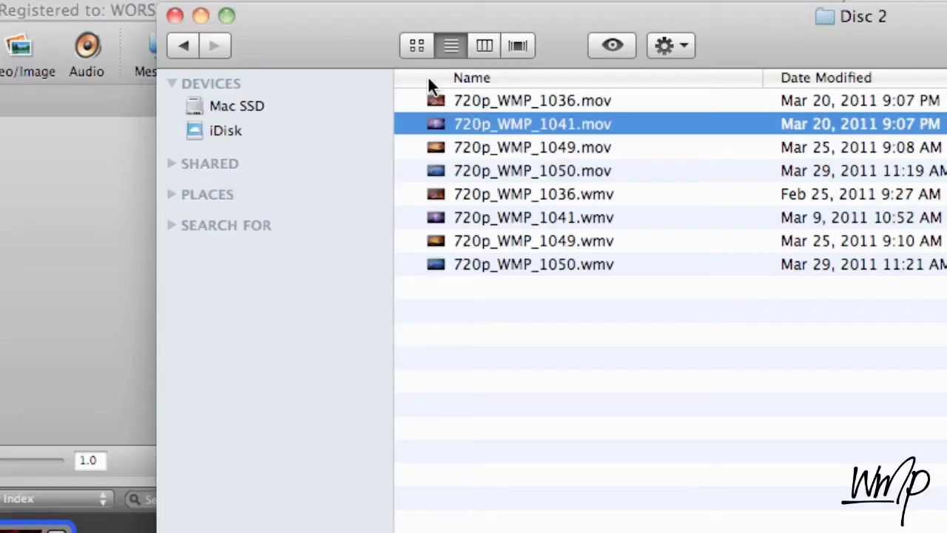
left_click(461, 394)
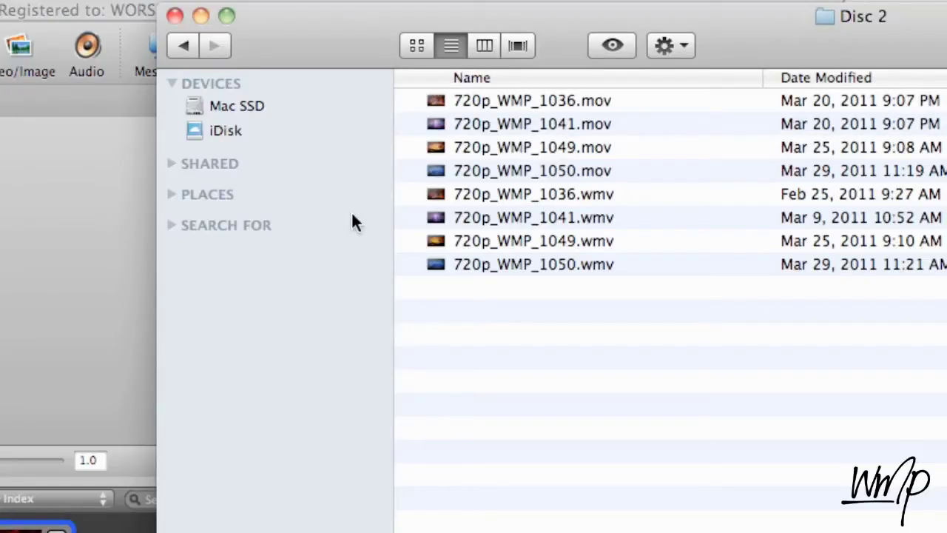
left_click(416, 46)
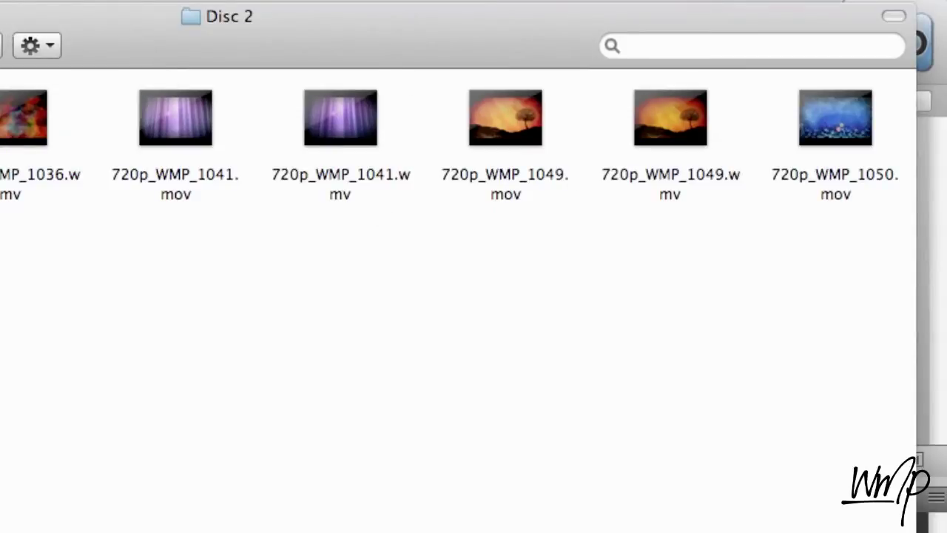
key("super+2")
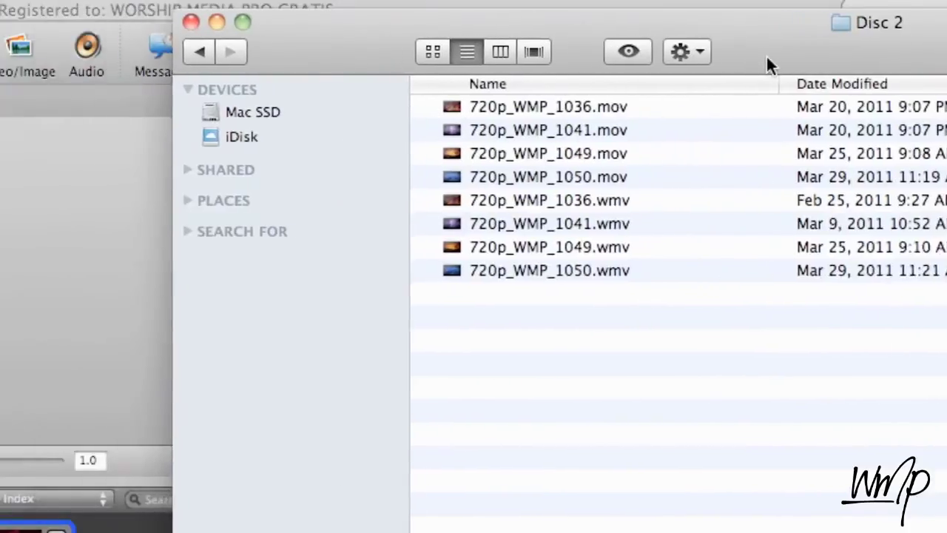
Drag 720p_WMP_1041, 1049 and 1050 .mov into the Backgrounds bin, then return to Finder
left_click(562, 176)
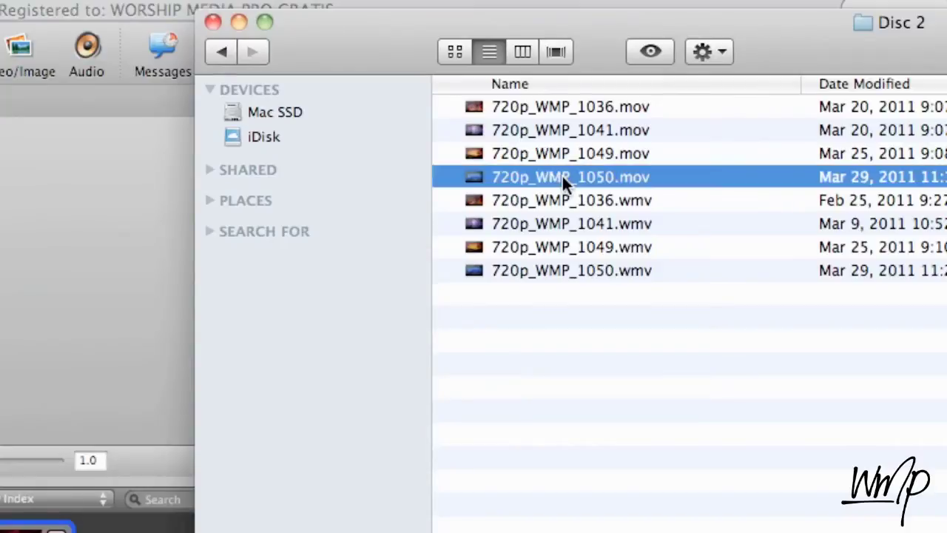
left_click(549, 130, "shift")
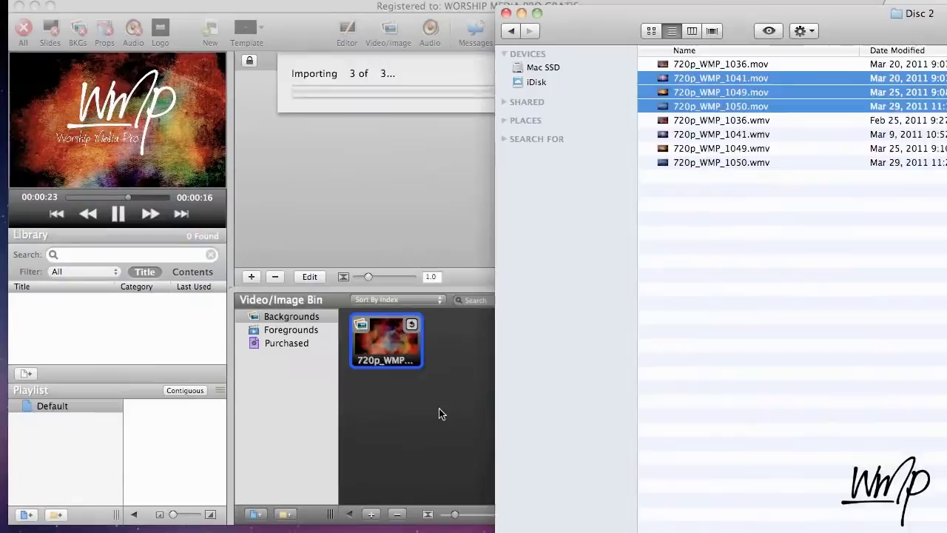
left_click(442, 412)
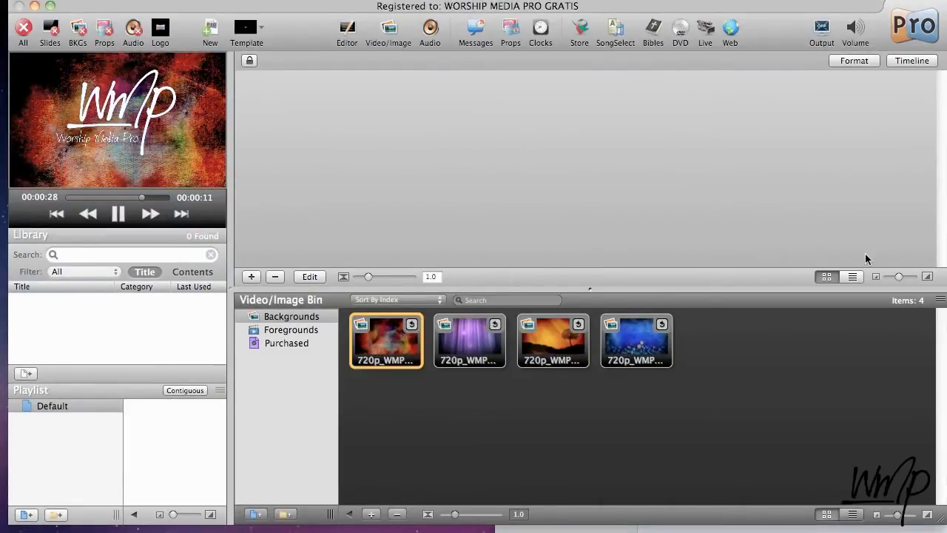
key("super+Tab")
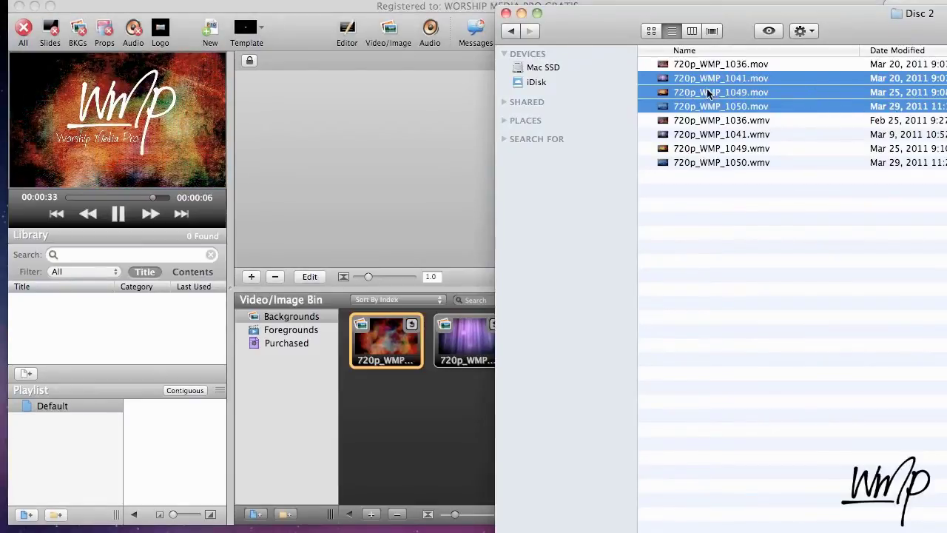
Reveal the first background's source file, 720p_WMP_1036.mov, in Finder, then return to ProPresenter
left_click(711, 279)
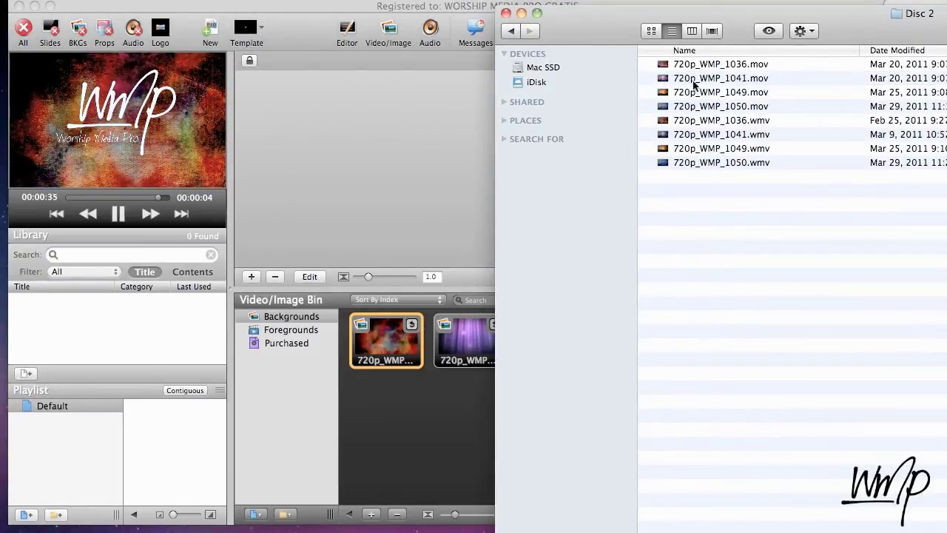
left_click(443, 416)
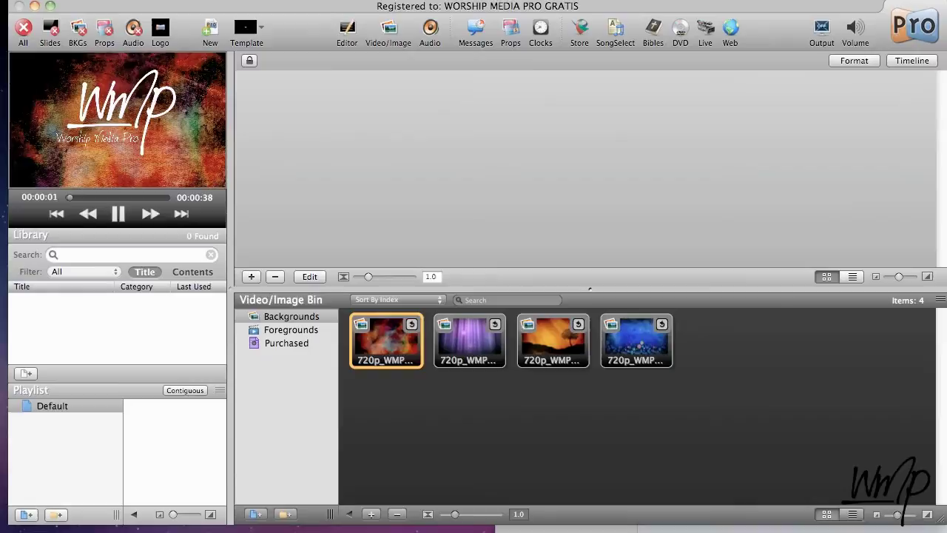
right_click(368, 350)
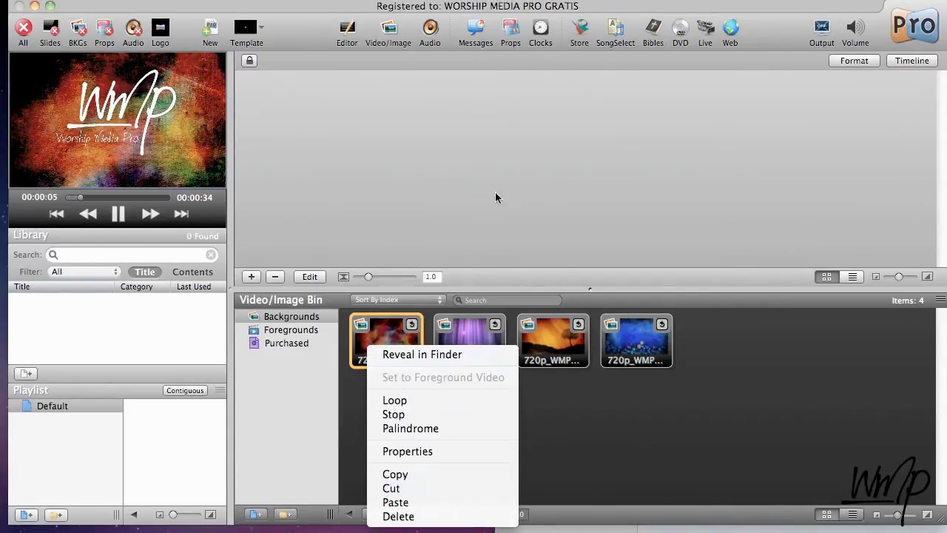
left_click(440, 354)
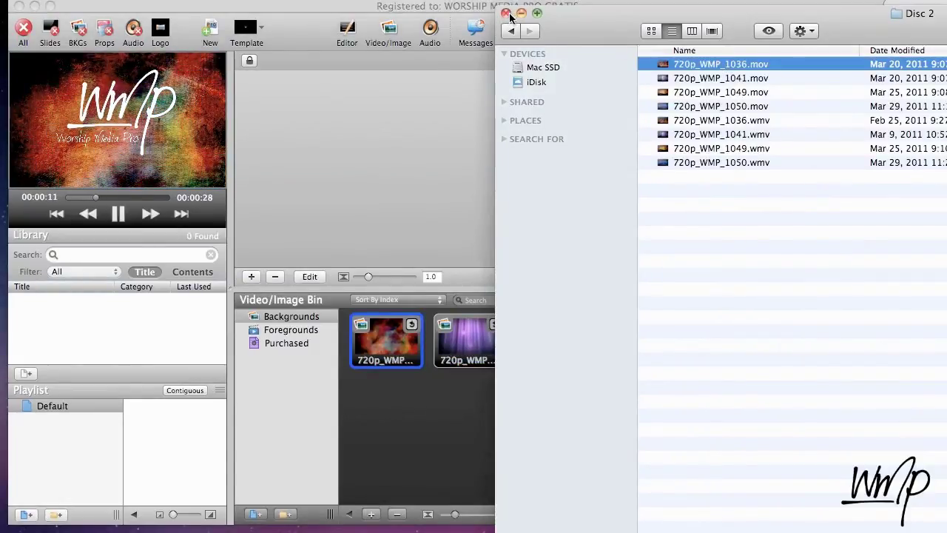
left_click(392, 225)
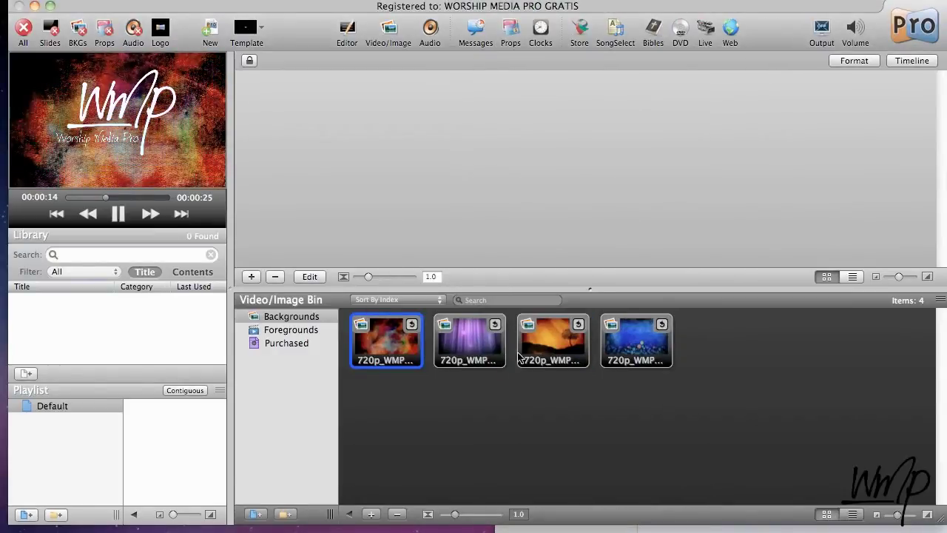
Preview the purple curtain, orange sunset and blue backgrounds, ending on the first multicoloured one
left_click(470, 345)
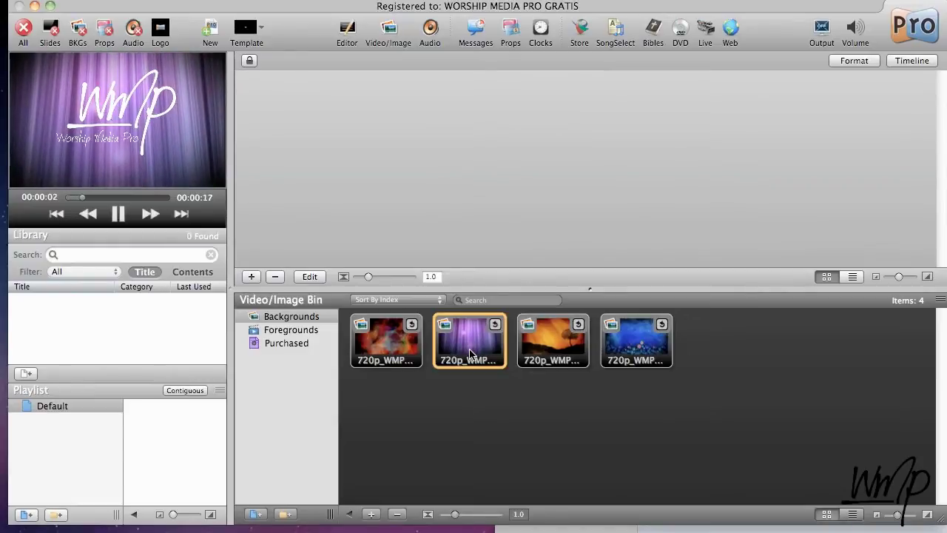
left_click(543, 351)
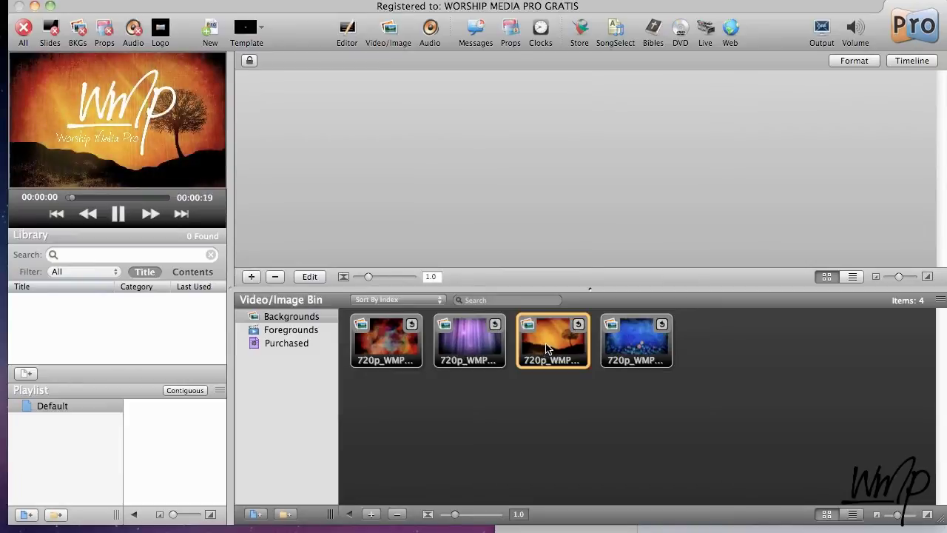
left_click(622, 346)
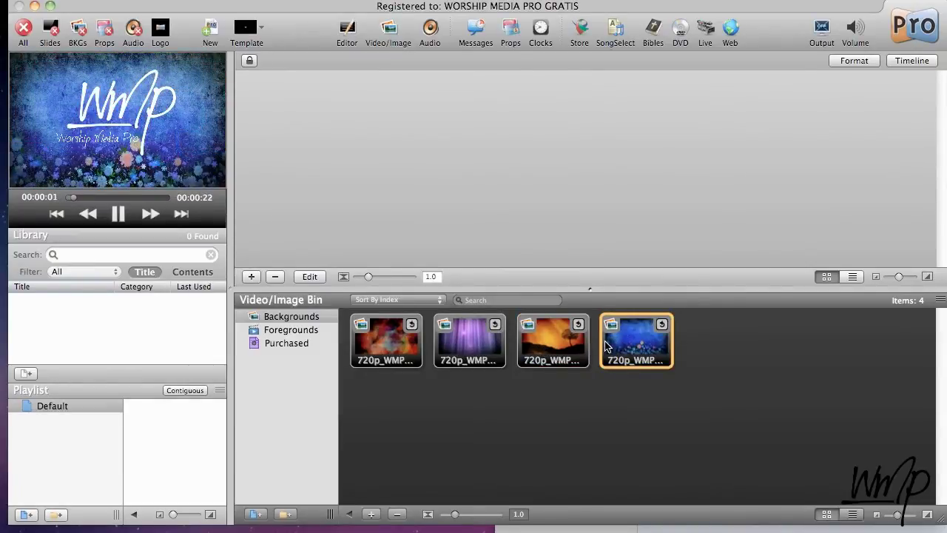
left_click(560, 346)
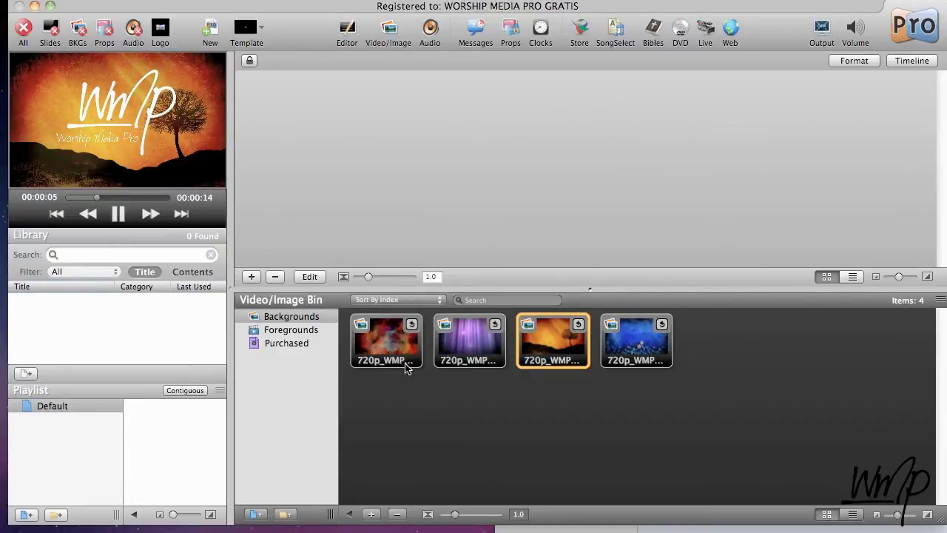
left_click(370, 350)
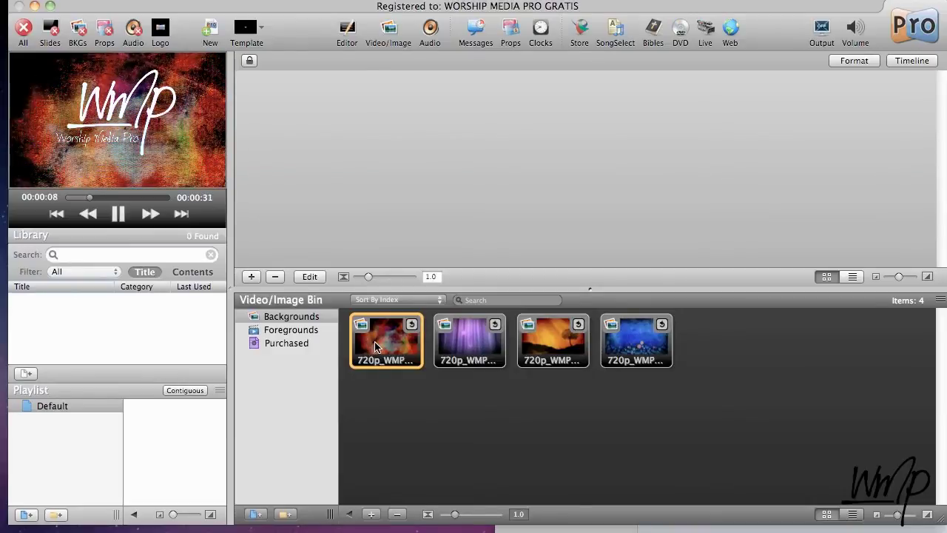
Open the Cue Inspector for 720p_WMP_1036.mov and briefly play then pause it
right_click(379, 347)
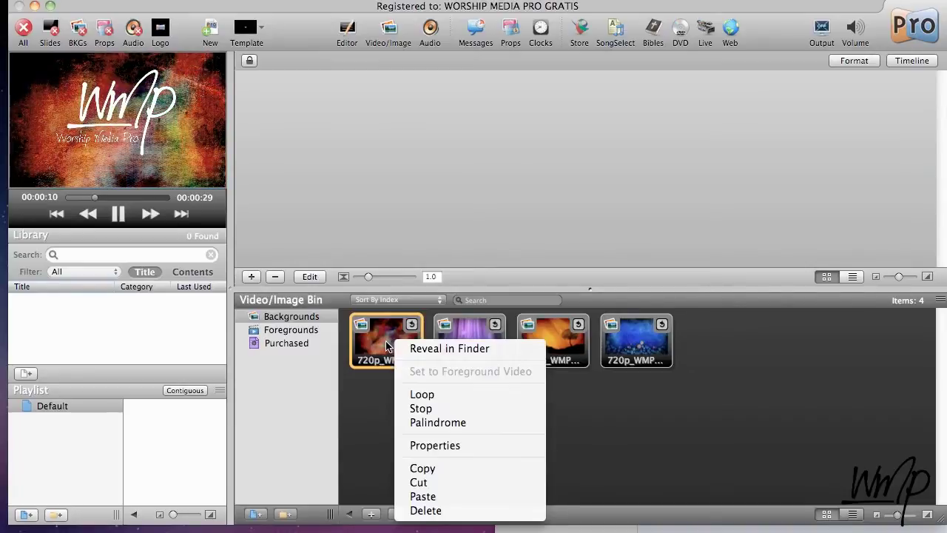
left_click(424, 447)
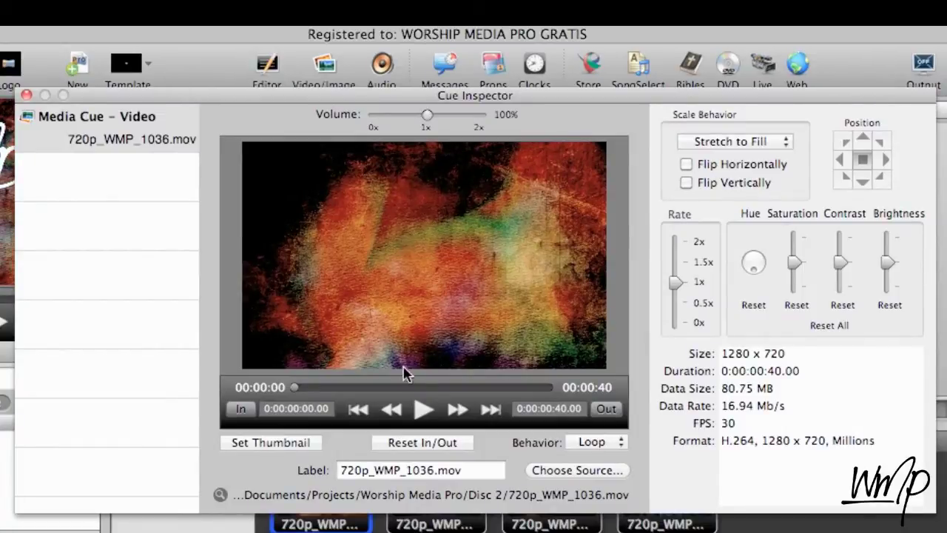
left_click(422, 411)
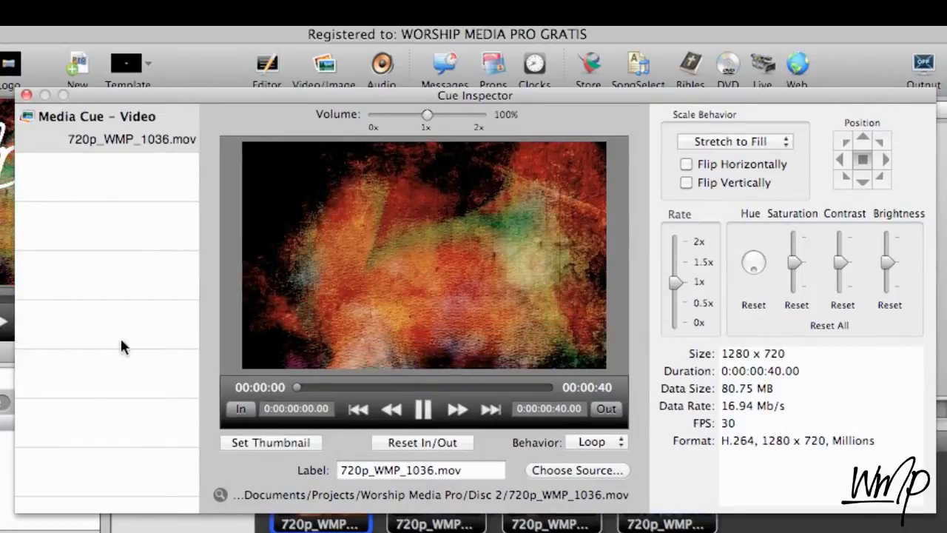
left_click(423, 409)
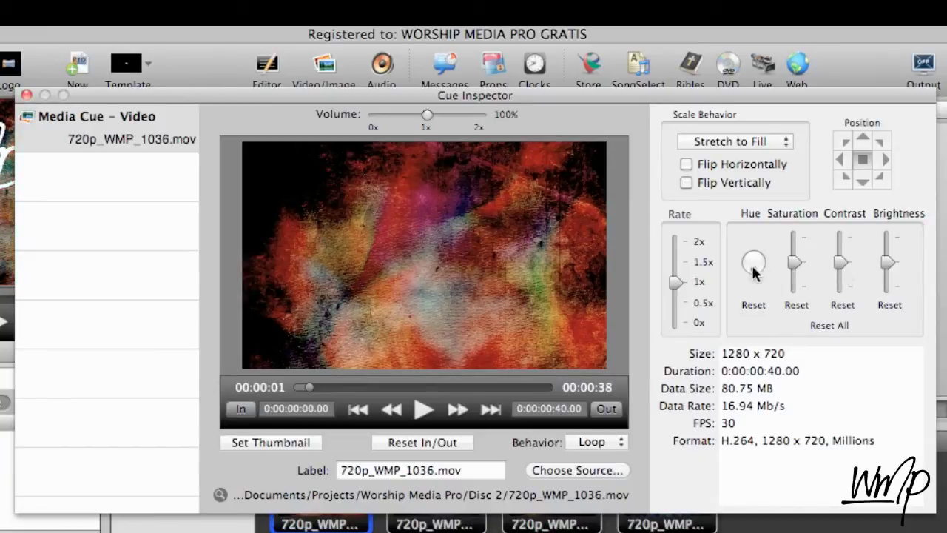
Turn the Hue knob to recolour 720p_WMP_1036.mov blue-purple and resume playback
left_click_drag(752, 273, 743, 262)
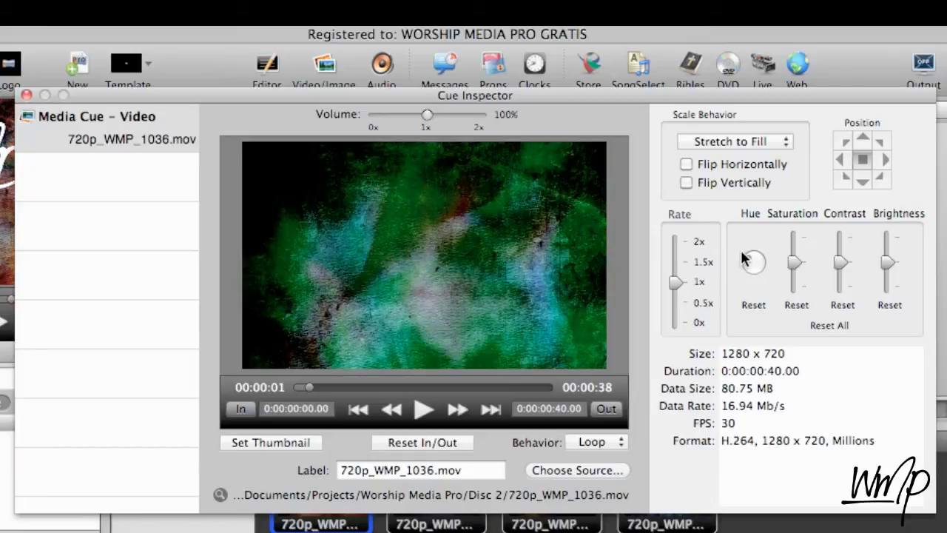
left_click(424, 409)
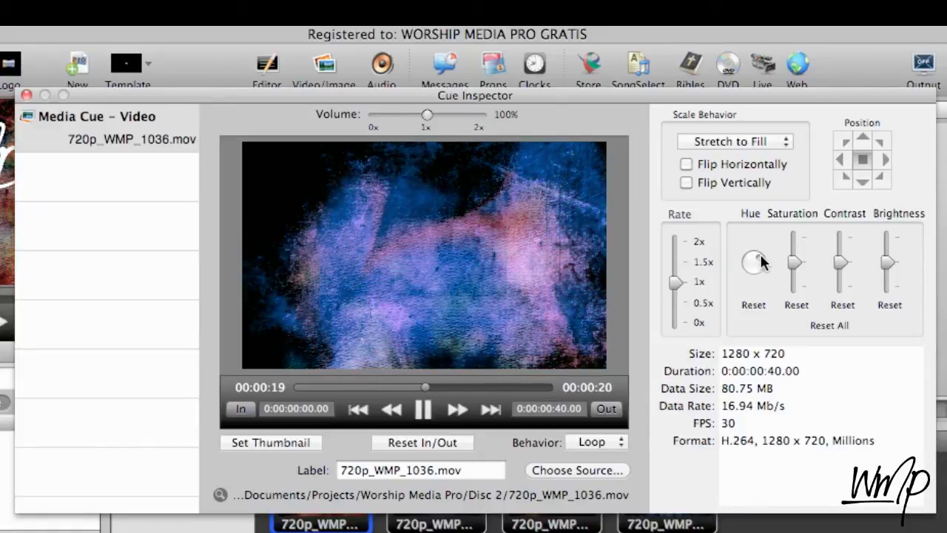
Raise the clip's saturation, contrast and brightness, then move the Cue Inspector window aside
mouse_move(795, 264)
left_mouse_down()
mouse_move(796, 254)
mouse_move(792, 283)
mouse_move(795, 254)
left_mouse_up()
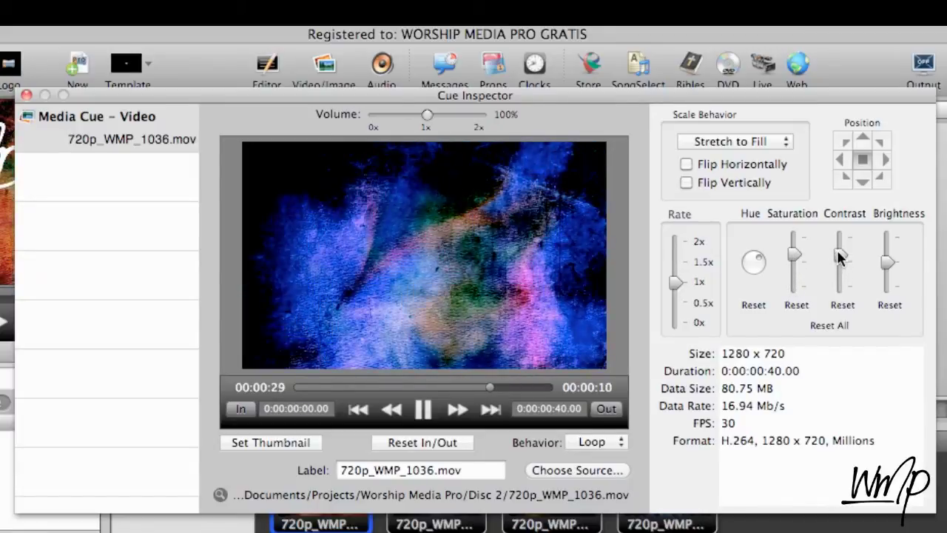
left_click_drag(837, 255, 837, 251)
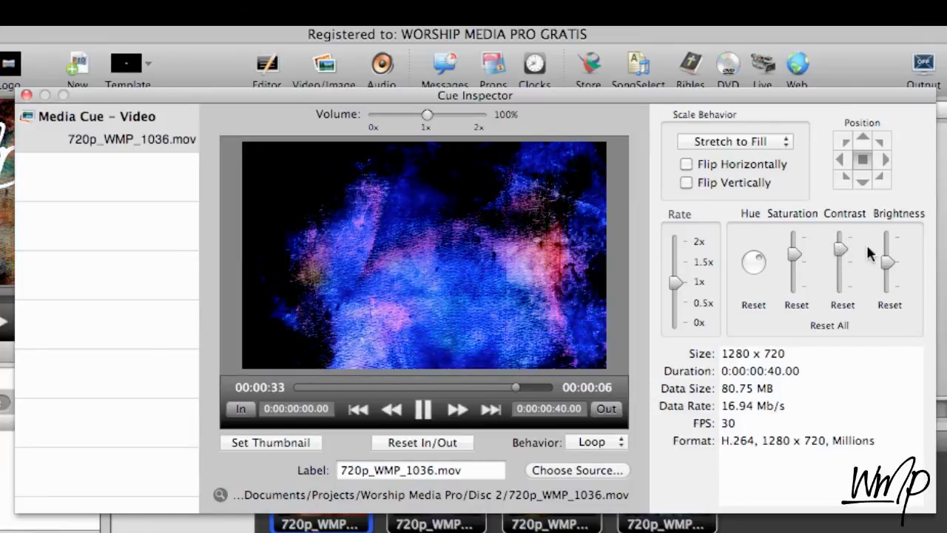
left_click_drag(883, 264, 888, 256)
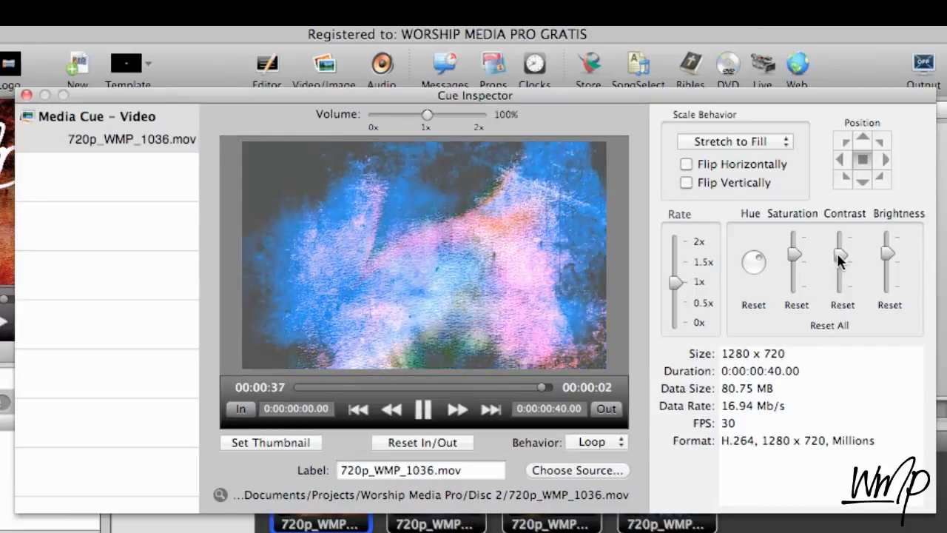
left_click_drag(838, 252, 839, 241)
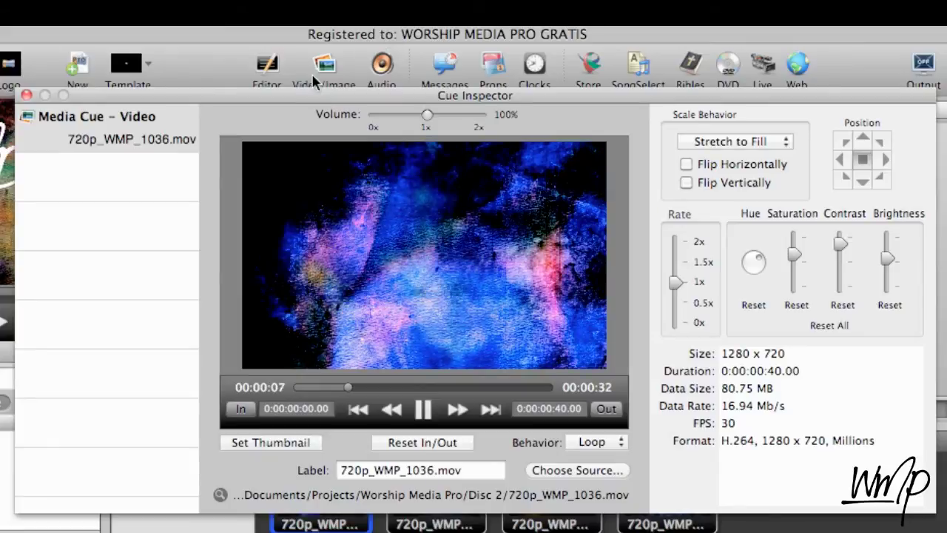
left_click_drag(319, 91, 496, 11)
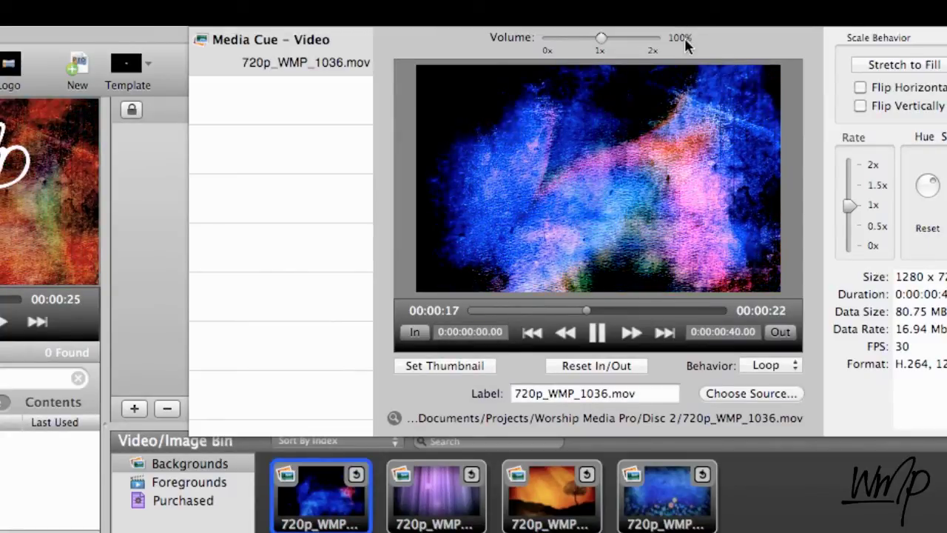
Bring the Cue Inspector back into view and reset the hue and all colour adjustments
left_click_drag(687, 13, 597, 59)
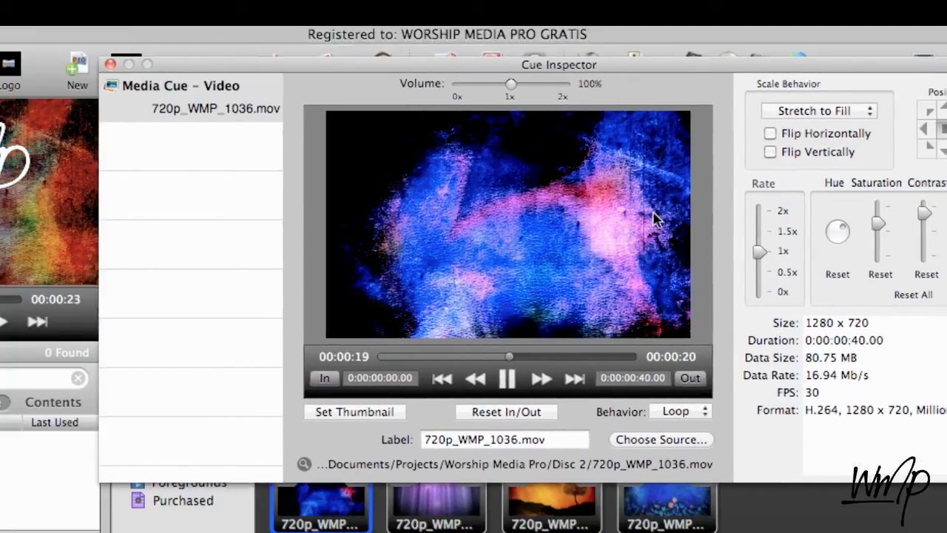
left_click(832, 278)
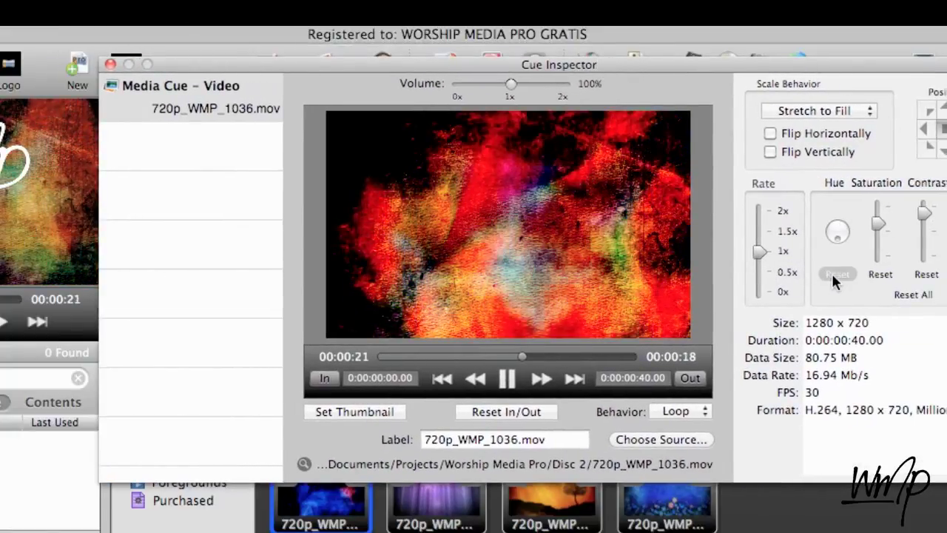
left_click(904, 296)
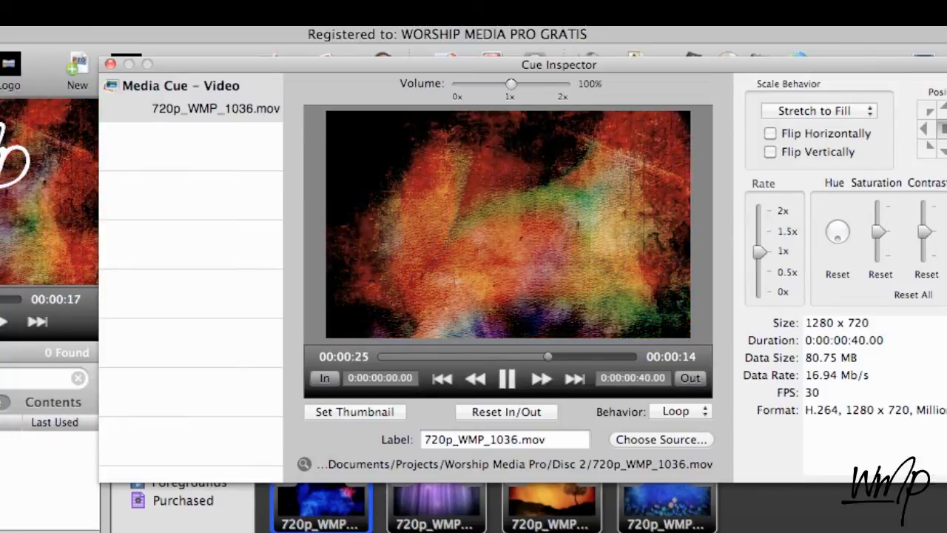
Try horizontal and vertical flips on the background, leaving both turned off
left_click(807, 135)
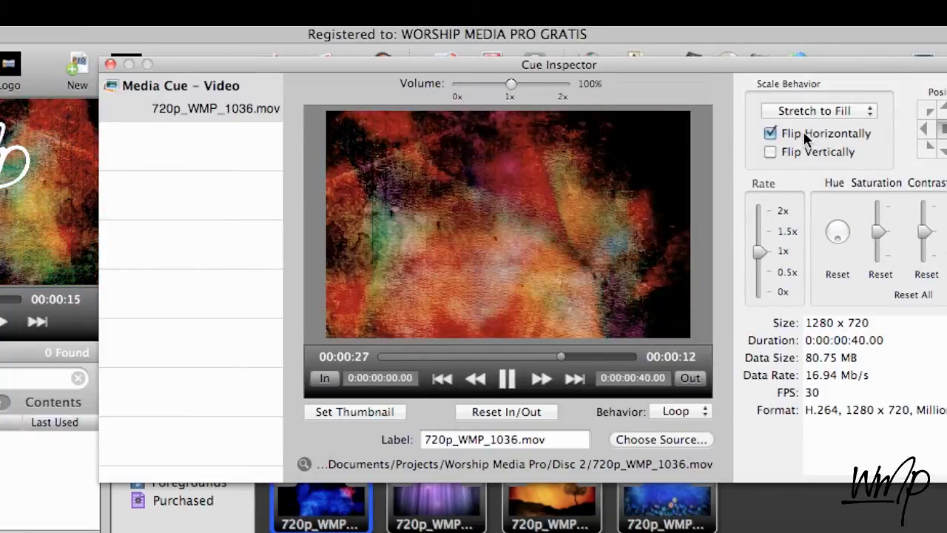
left_click(803, 130)
left_click(801, 147)
left_click(804, 131)
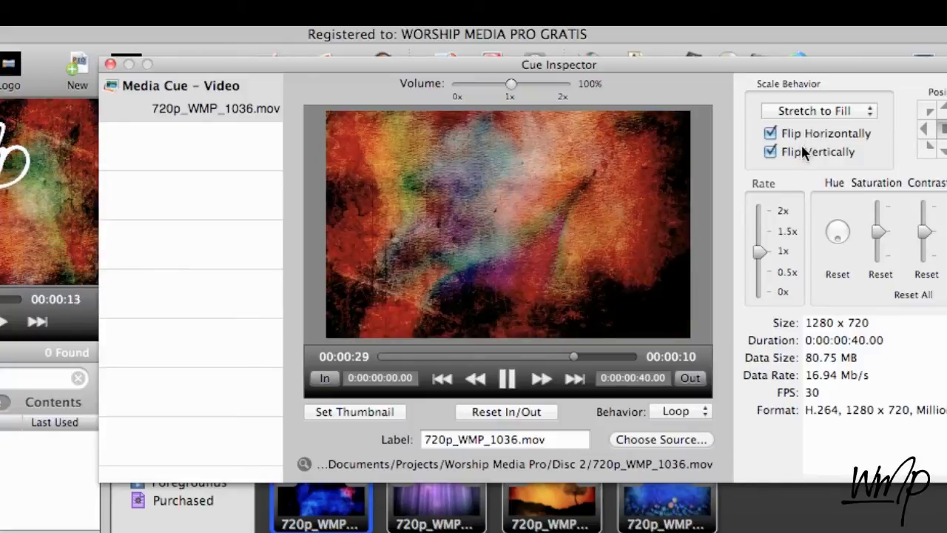
left_click(801, 147)
left_click(802, 131)
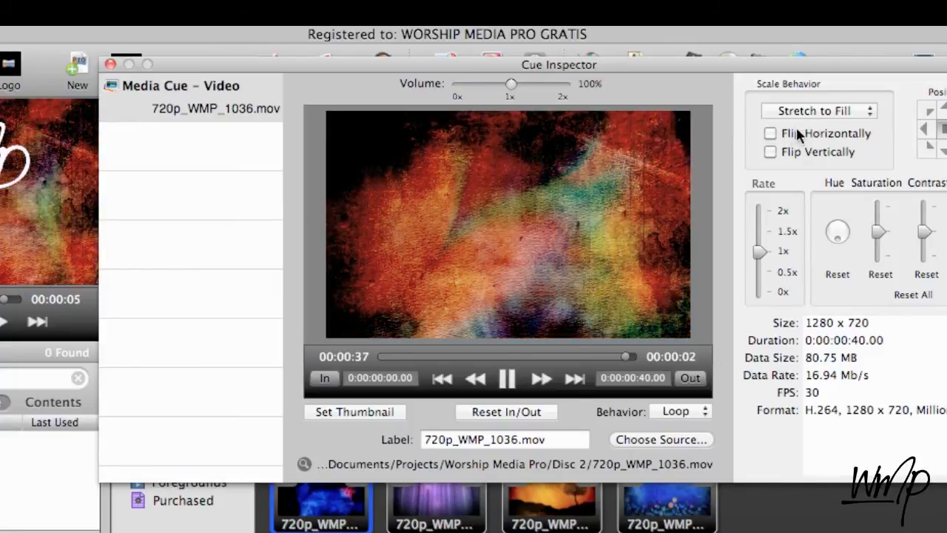
Open 720p_WMP_1041.mov's properties, shift its hue toward blue, then reset it to the original purple
left_click(110, 65)
right_click(406, 526)
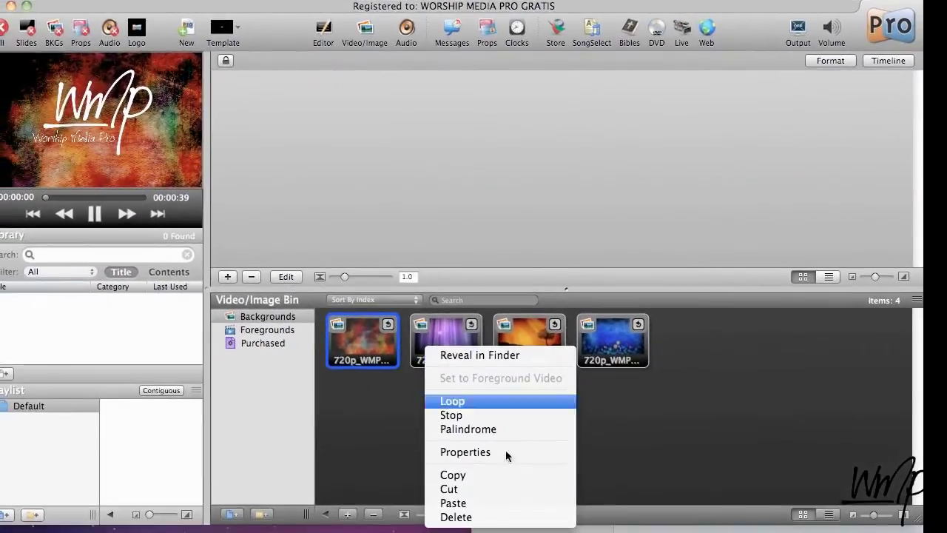
left_click(515, 499)
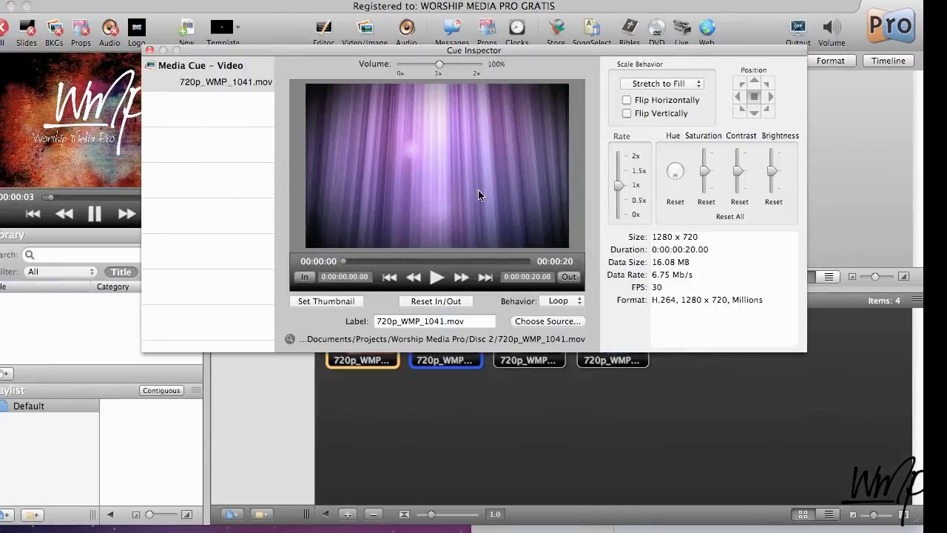
left_click_drag(673, 175, 705, 152)
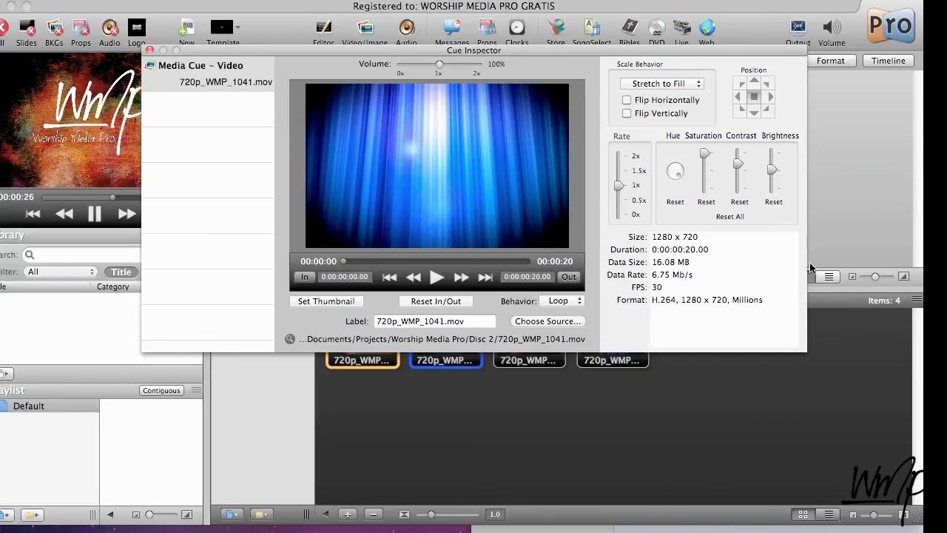
left_click(735, 216)
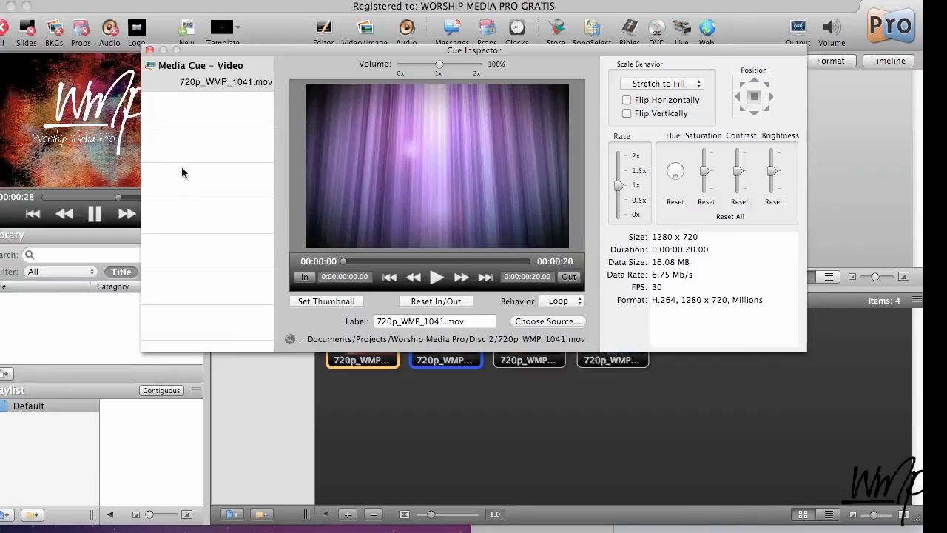
left_click(150, 51)
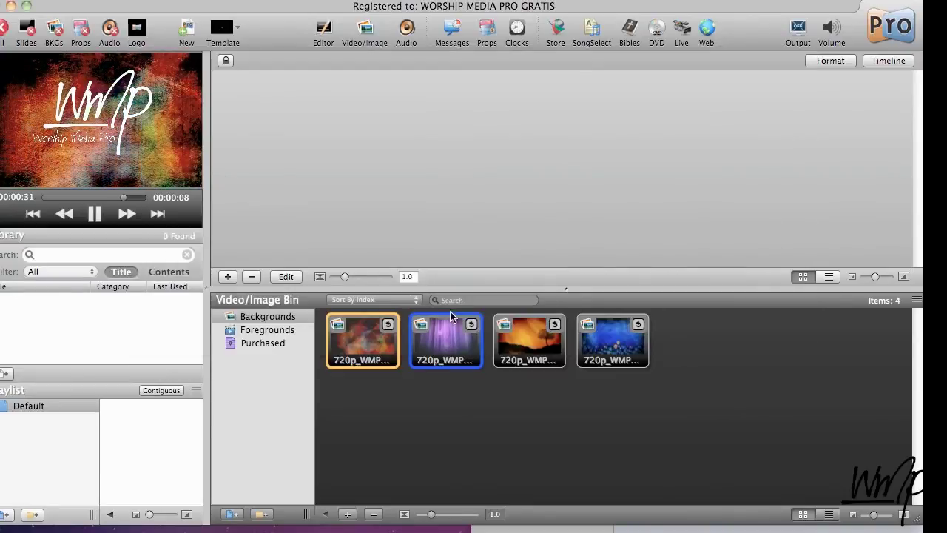